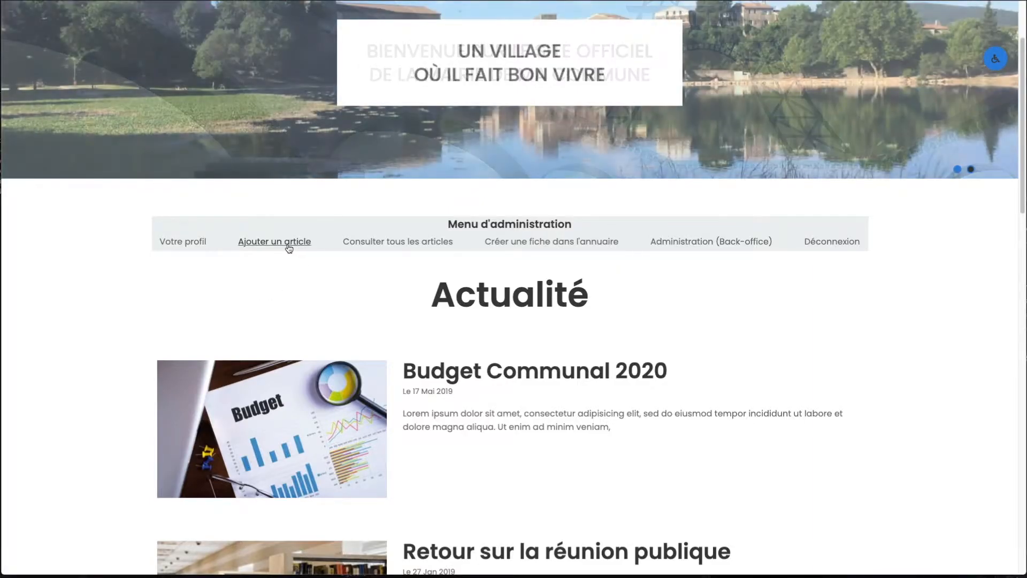
# Start a new article and fill its title with "Titre de mon article", copied from the open text document.
pyautogui.click(277, 244)
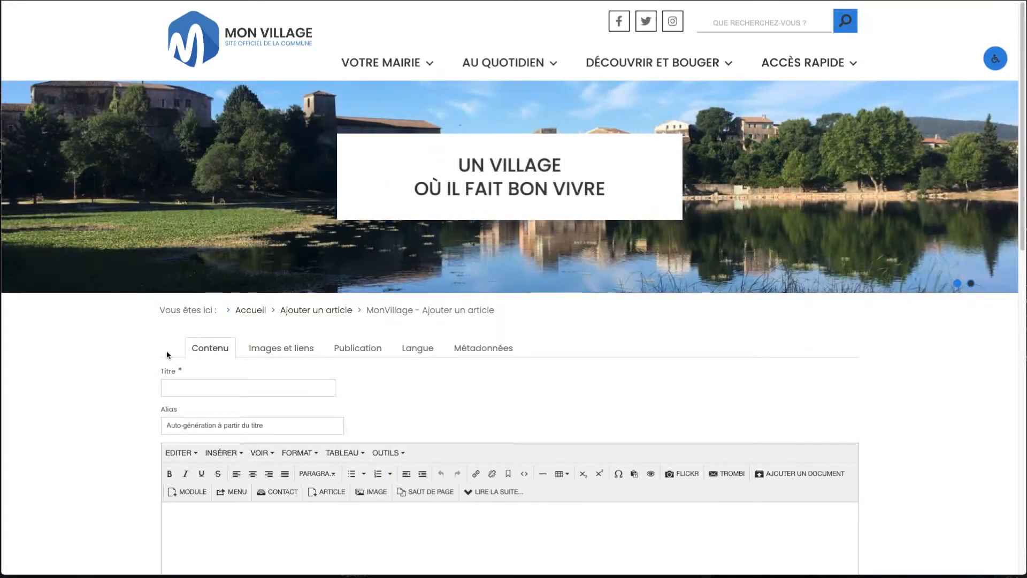
pyautogui.scroll(-3, 120, 385)
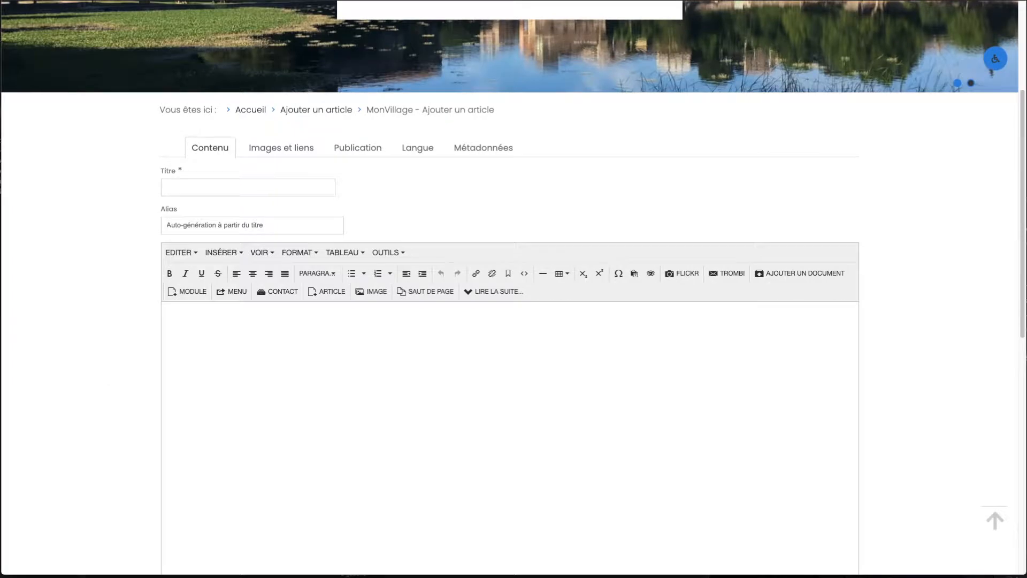
pyautogui.press('super+Tab')
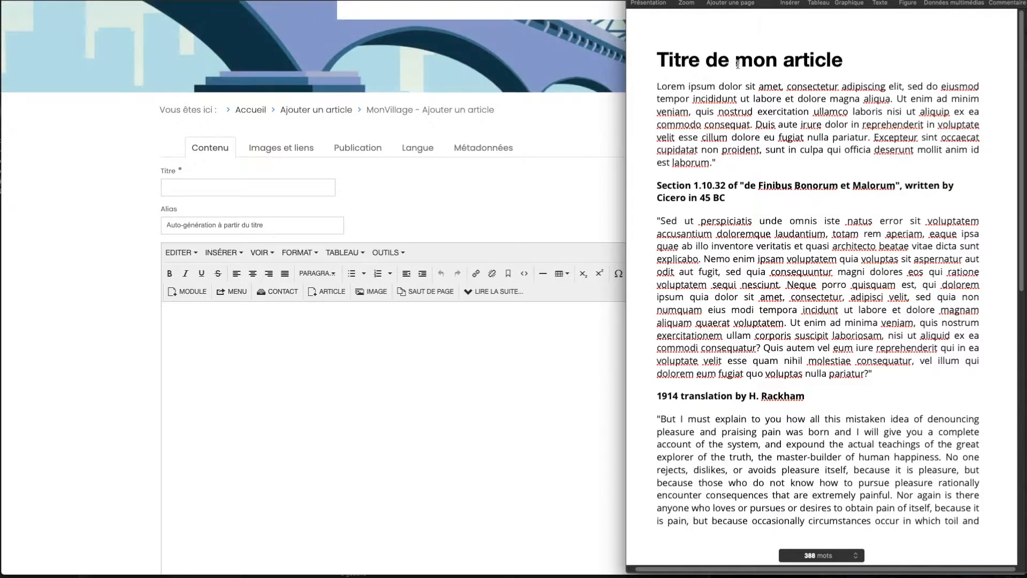
pyautogui.tripleClick(738, 65)
pyautogui.press('super+c')
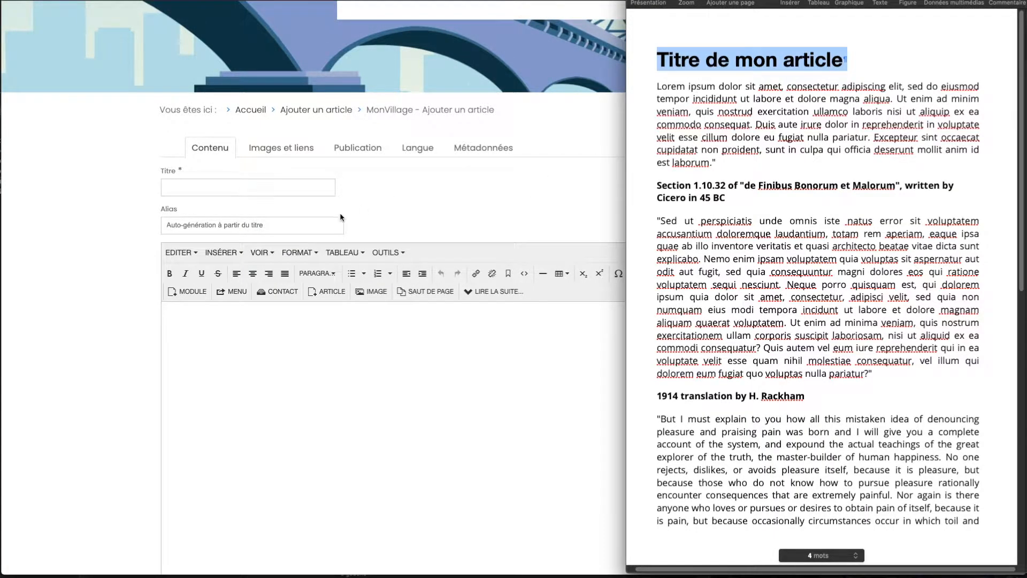
pyautogui.click(307, 189)
pyautogui.click(306, 188)
pyautogui.press('super+v')
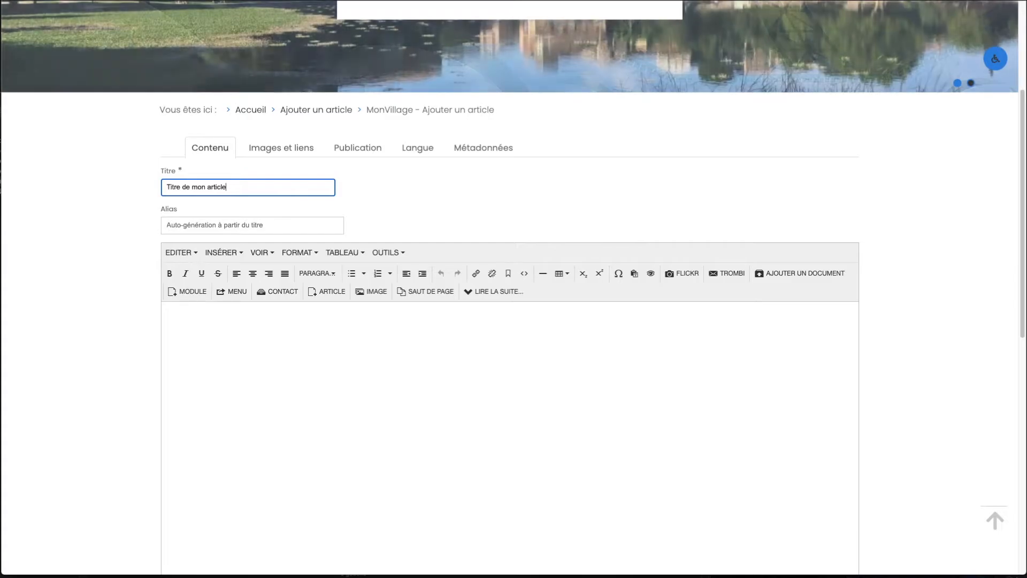
# Copy the body text below the title in the text document and paste it into the article's content editor.
pyautogui.press('super+Tab')
pyautogui.scroll(-1, 588, 218)
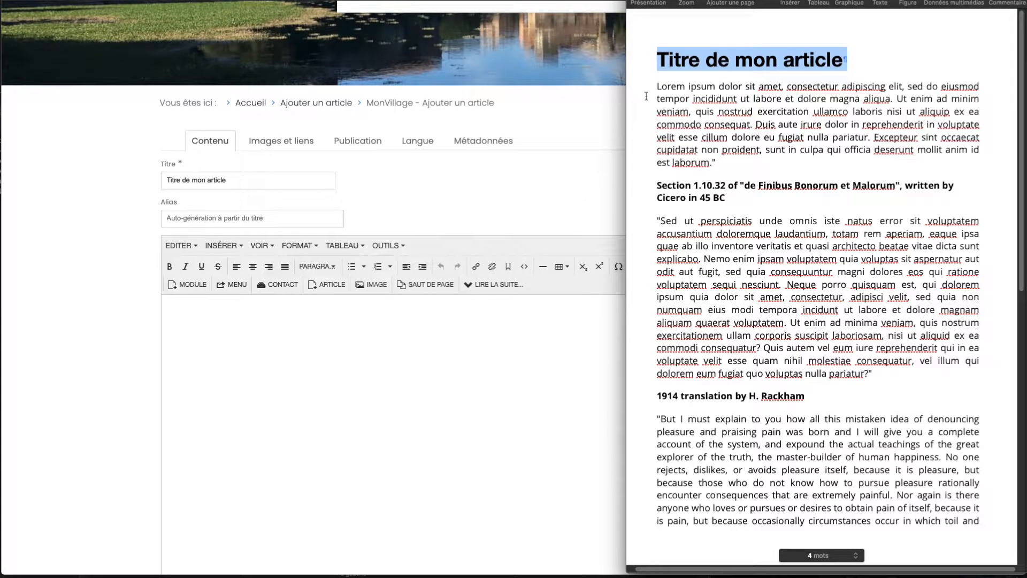
pyautogui.click(655, 87)
pyautogui.moveTo(655, 87); pyautogui.dragTo(977, 532)
pyautogui.press('super+c')
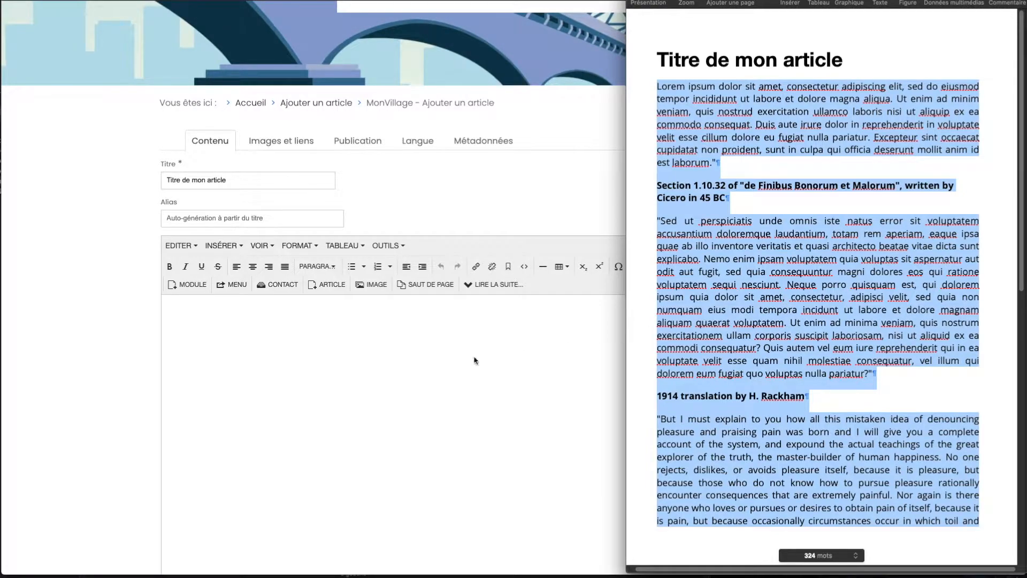
pyautogui.press('super+Tab')
pyautogui.click(359, 342)
pyautogui.press('super+v')
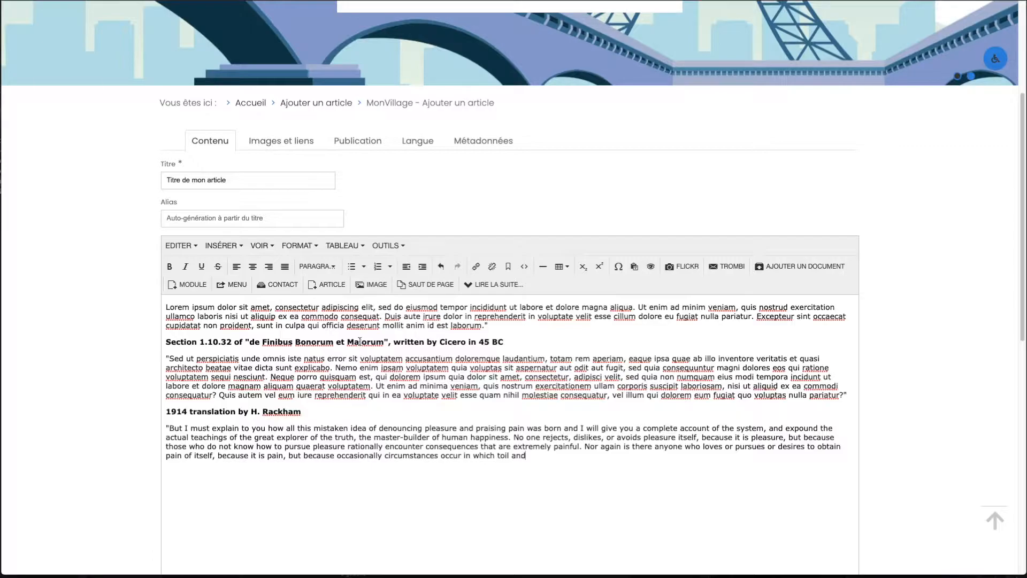
# Clear the formatting of the entire pasted article text.
pyautogui.moveTo(527, 456); pyautogui.dragTo(163, 305)
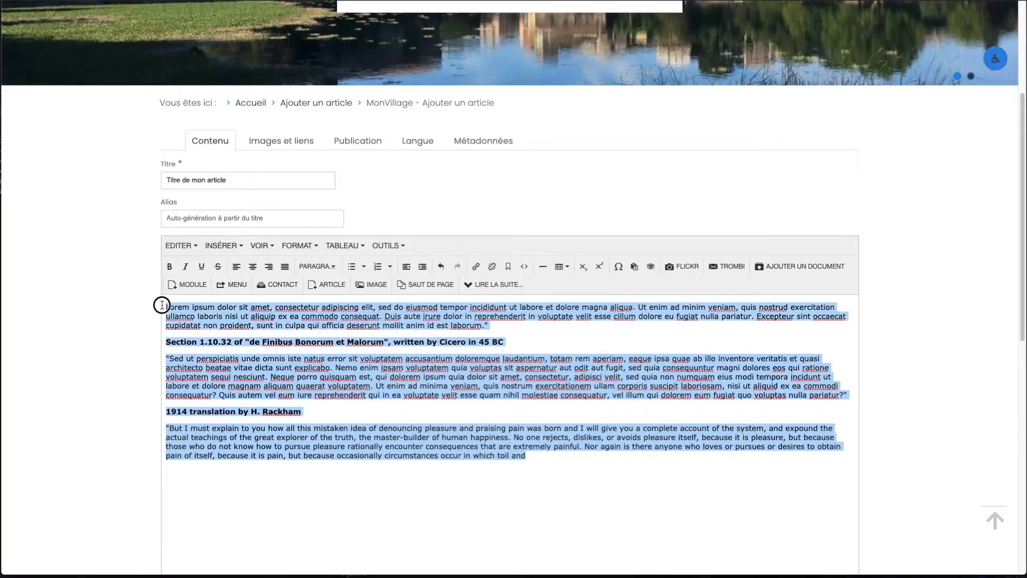
pyautogui.click(298, 245)
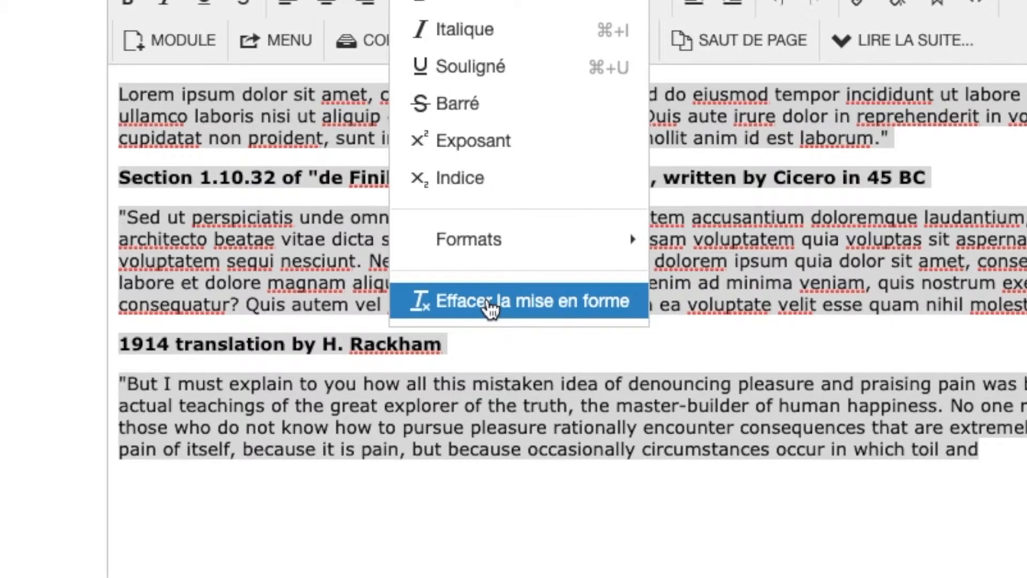
pyautogui.click(491, 309)
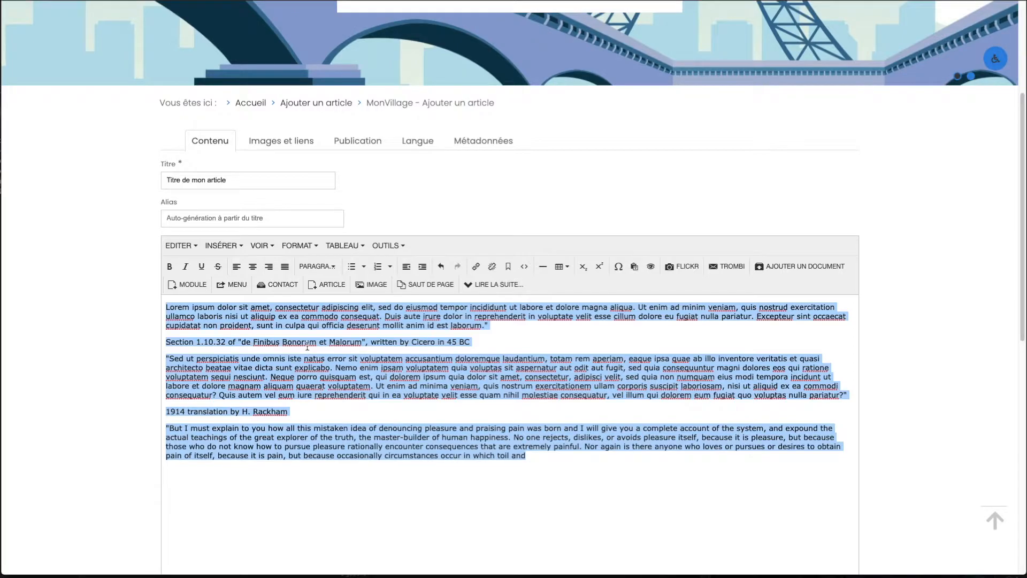
# Format the "Section 1.10.32" line as En-tête 2 and the "1914 translation" line as En-tête 3.
pyautogui.click(306, 340)
pyautogui.tripleClick(303, 340)
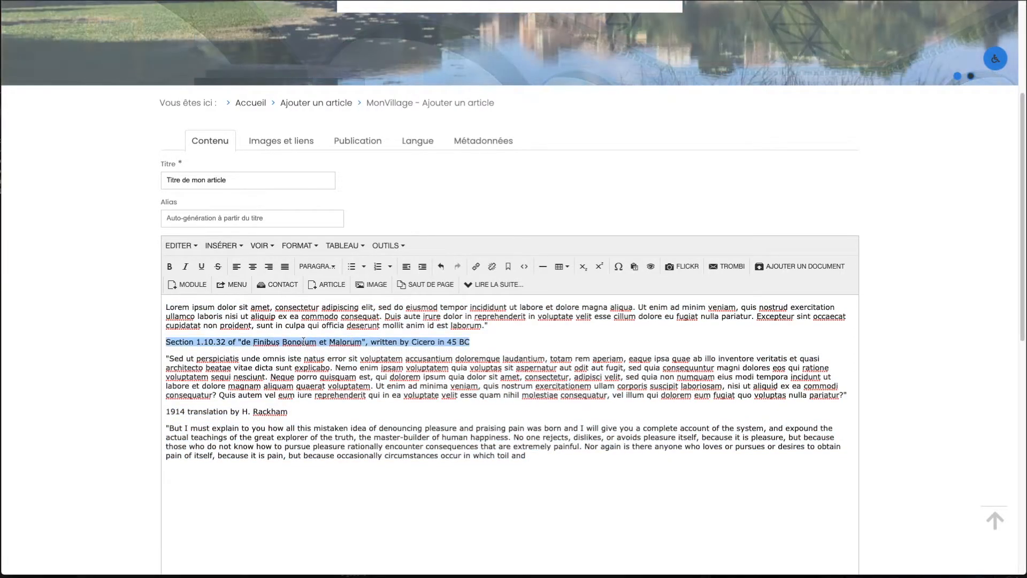
pyautogui.click(317, 266)
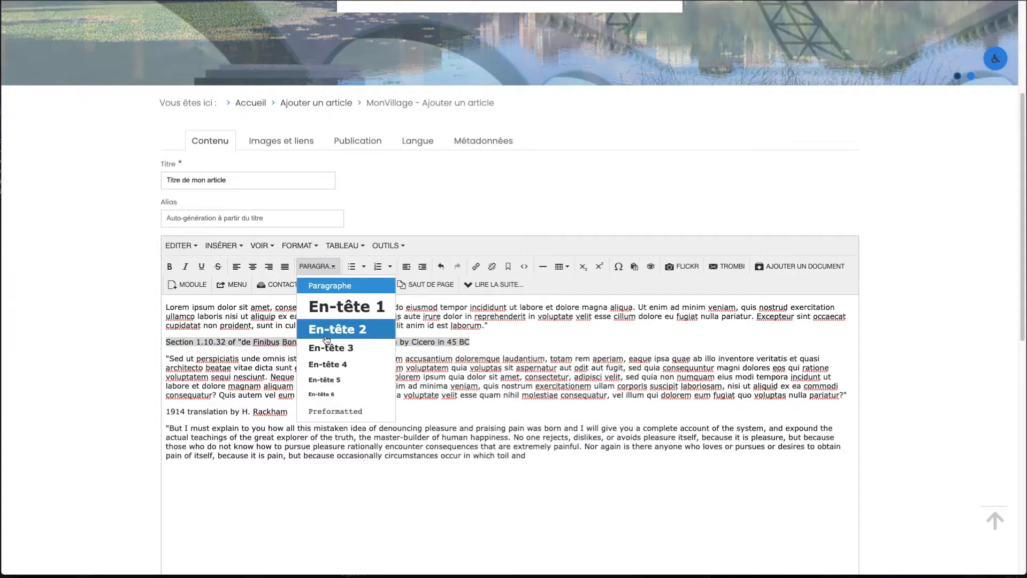
pyautogui.click(327, 333)
pyautogui.tripleClick(273, 420)
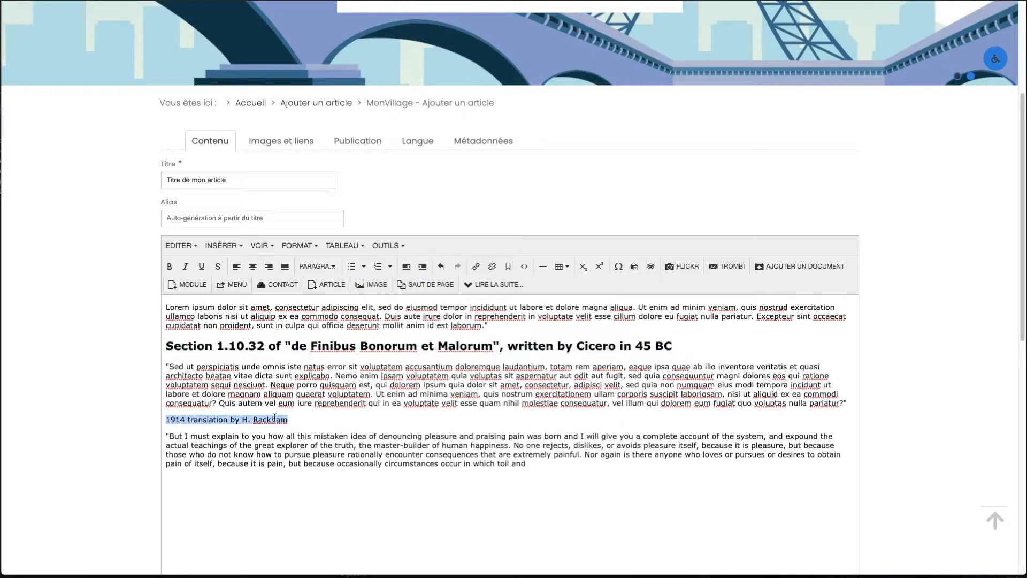
pyautogui.click(317, 266)
pyautogui.click(328, 346)
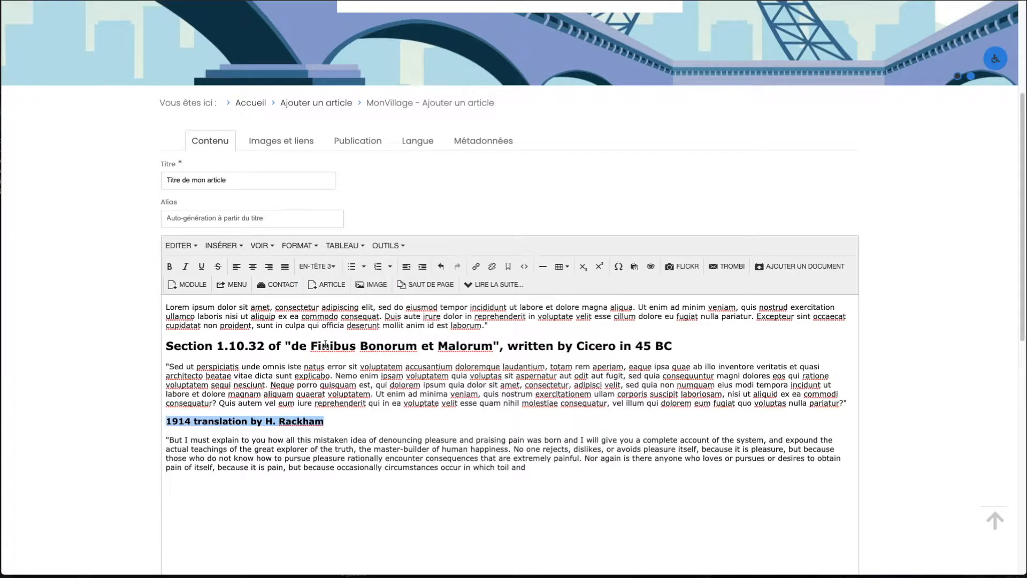
# Insert a "Lire la suite" break between the introductory paragraph and the "Section 1.10.32" heading.
pyautogui.click(325, 363)
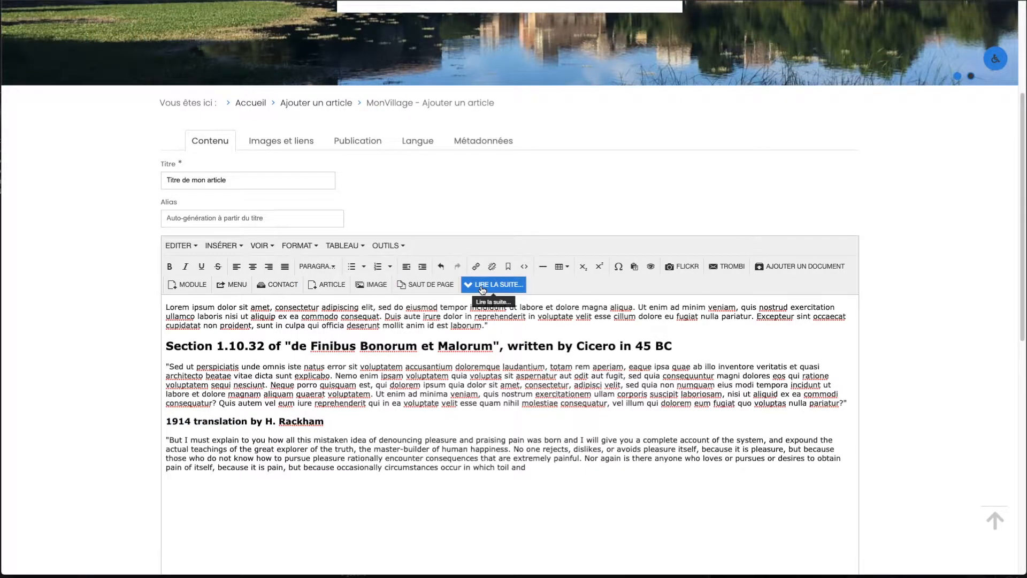
pyautogui.click(482, 289)
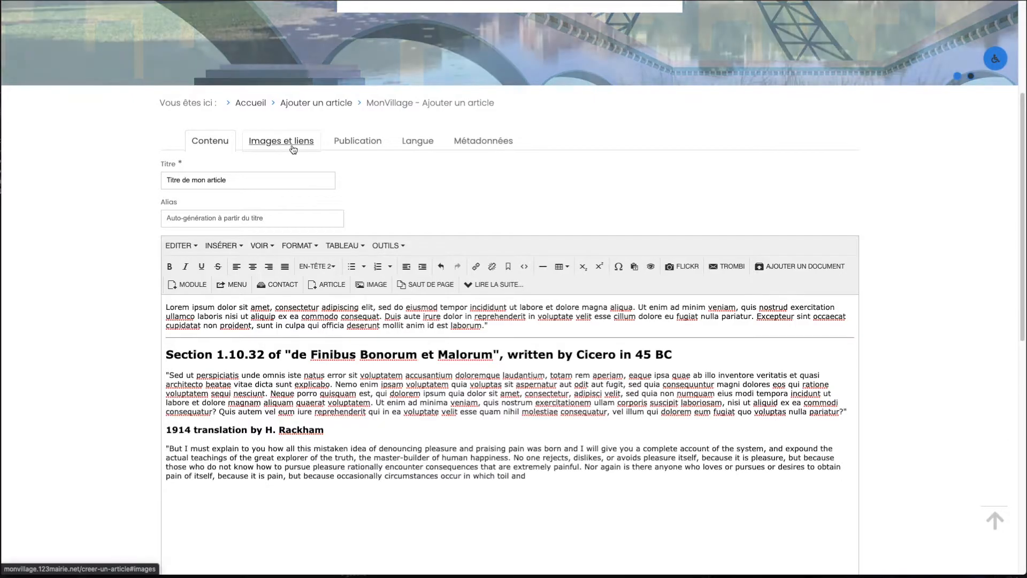
# Open the image selector for the article's intro image and go to the actualite folder.
pyautogui.click(283, 147)
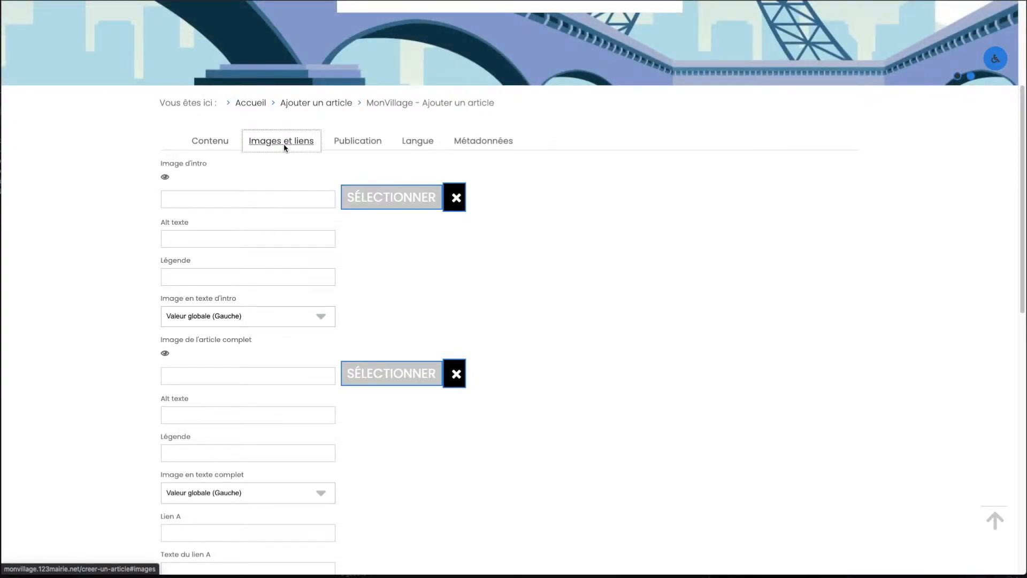
pyautogui.moveTo(223, 166)
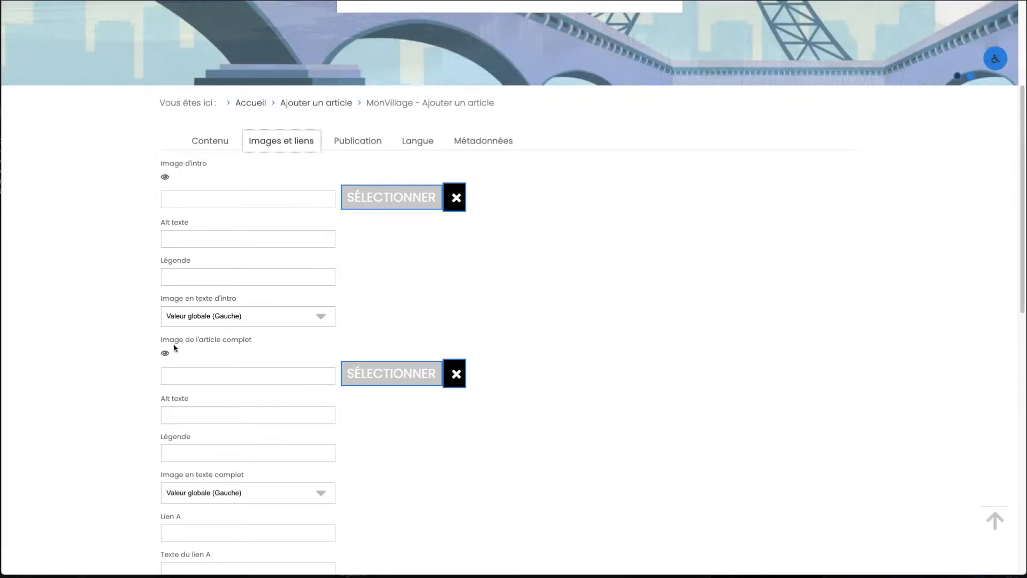
pyautogui.moveTo(180, 348)
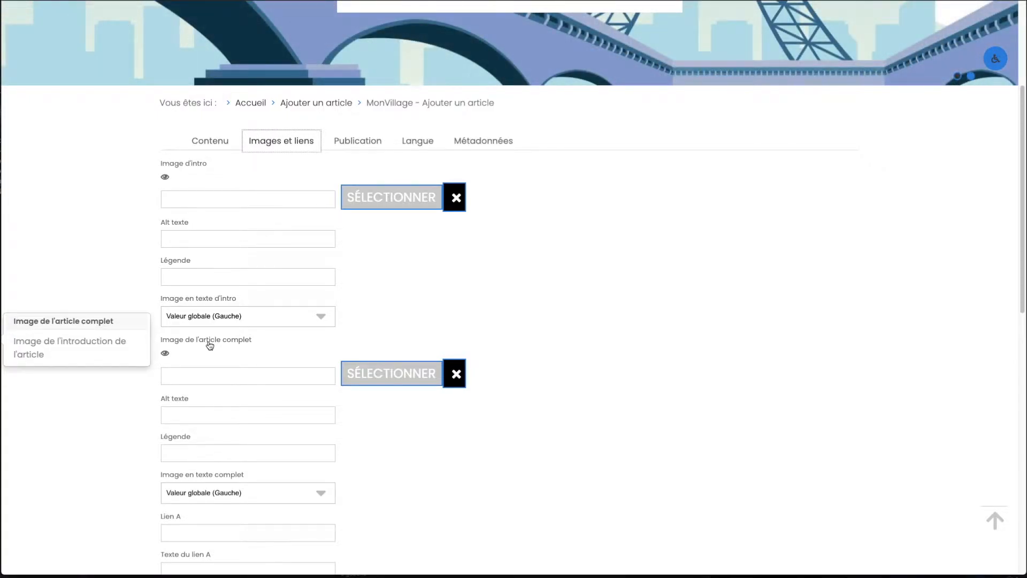
pyautogui.moveTo(262, 228)
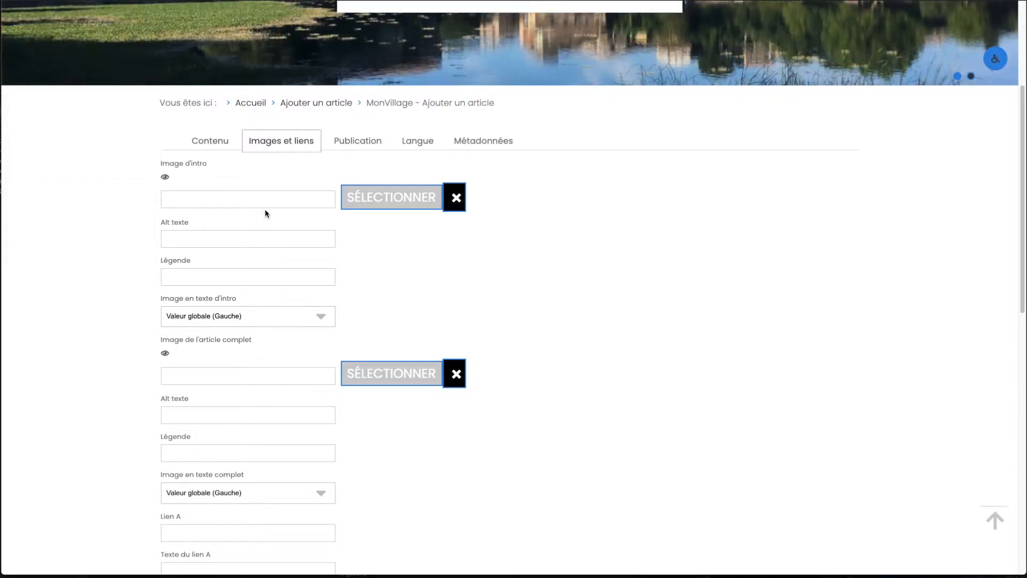
pyautogui.click(381, 204)
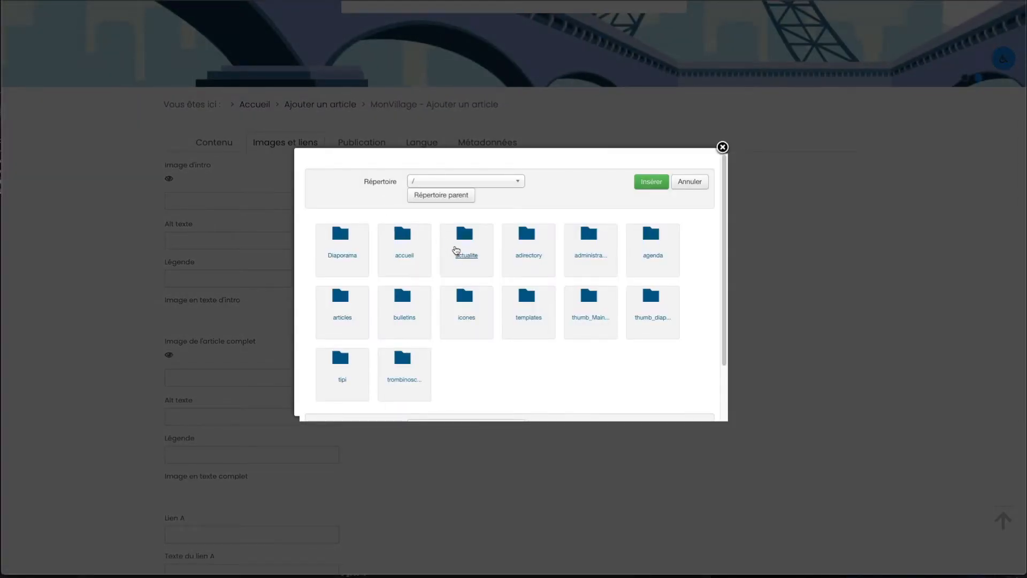
pyautogui.click(458, 251)
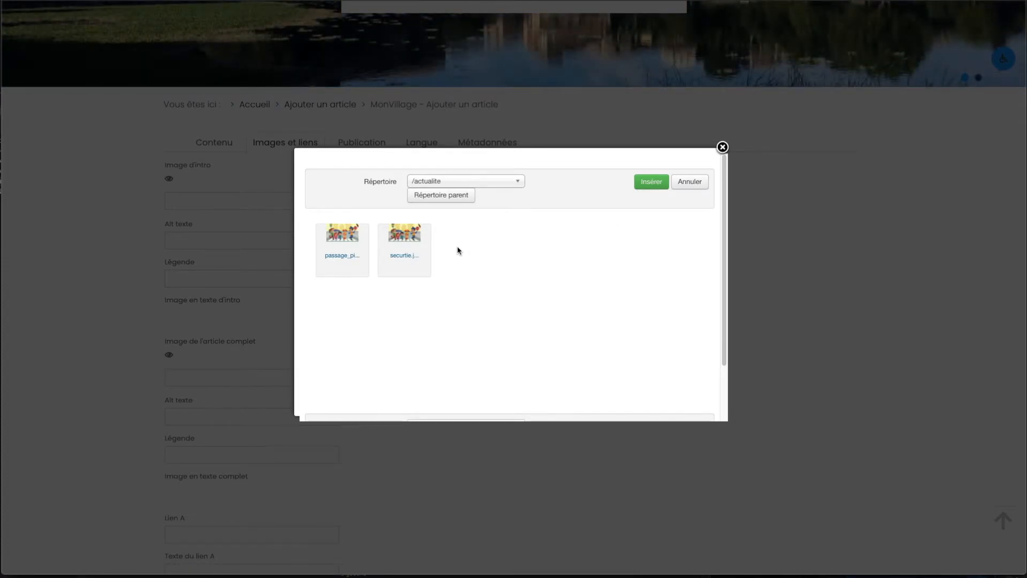
# Upload Intro_actu_001.jpg from the computer's Documents folder into the actualite folder.
pyautogui.scroll(-3, 458, 251)
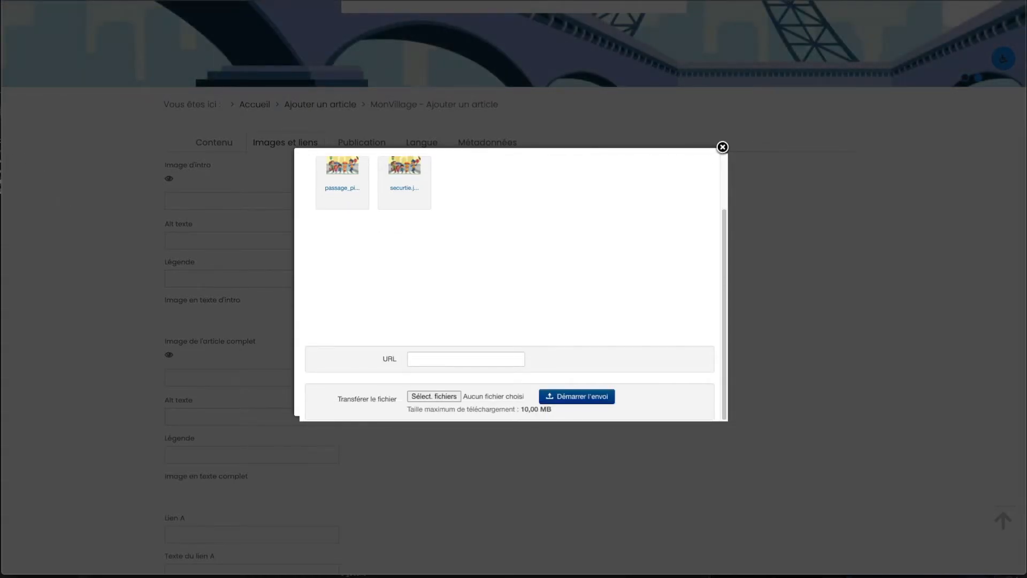
pyautogui.press('super+Tab')
pyautogui.moveTo(234, 128); pyautogui.dragTo(1017, 187)
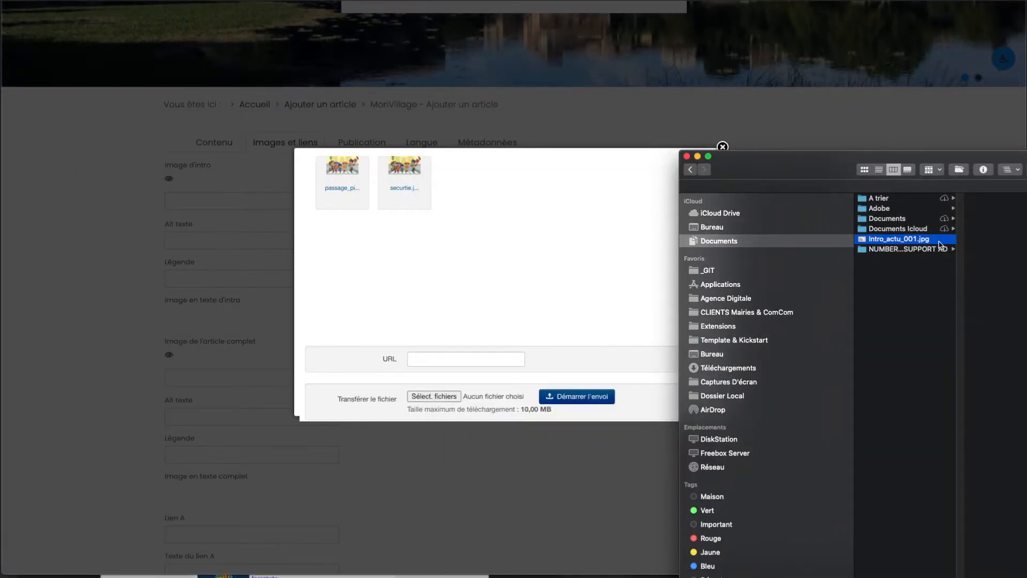
pyautogui.moveTo(918, 244); pyautogui.dragTo(444, 402)
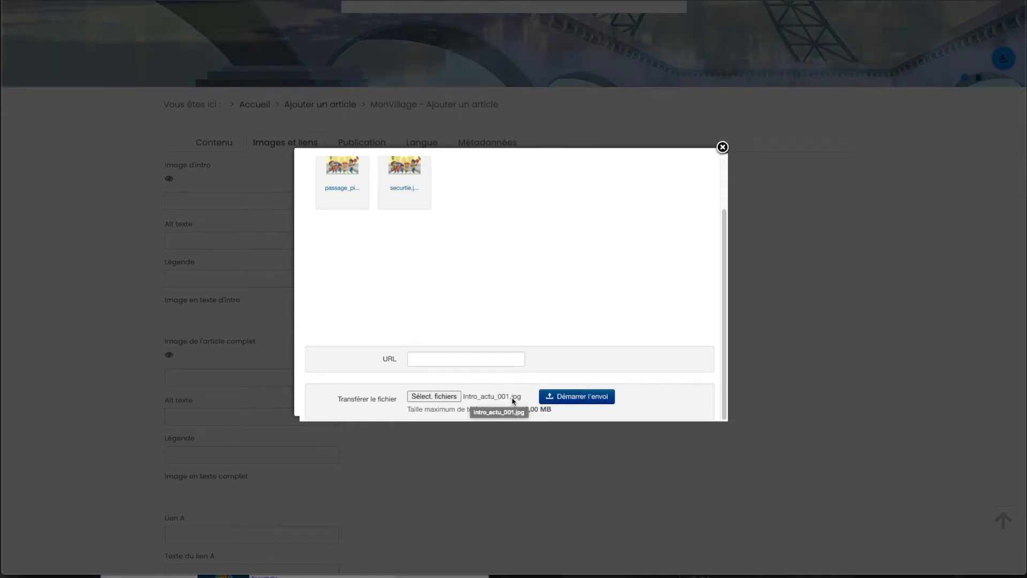
pyautogui.click(568, 401)
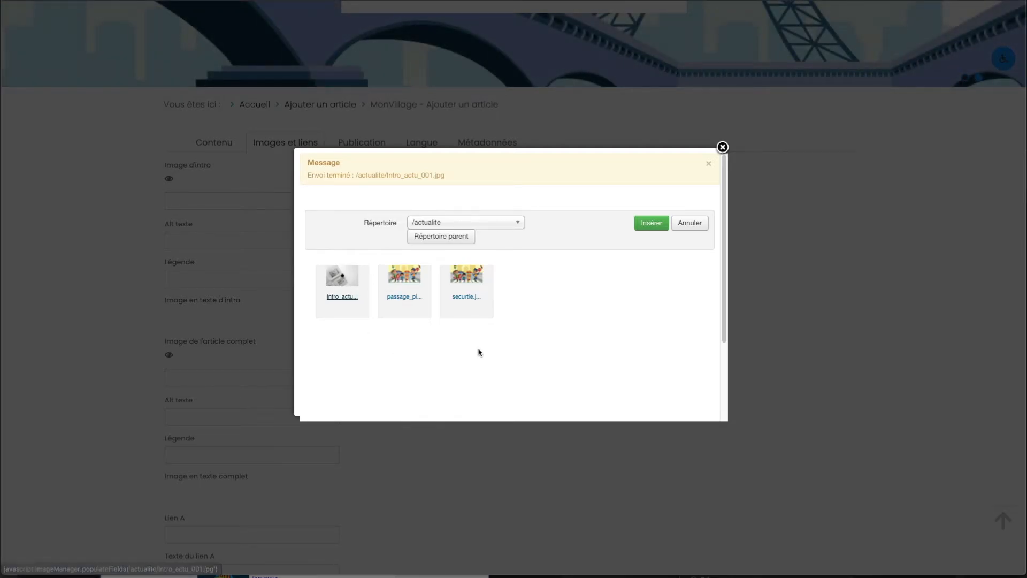
# Insert Intro_actu_001.jpg as the article's intro image and preview it.
pyautogui.click(651, 224)
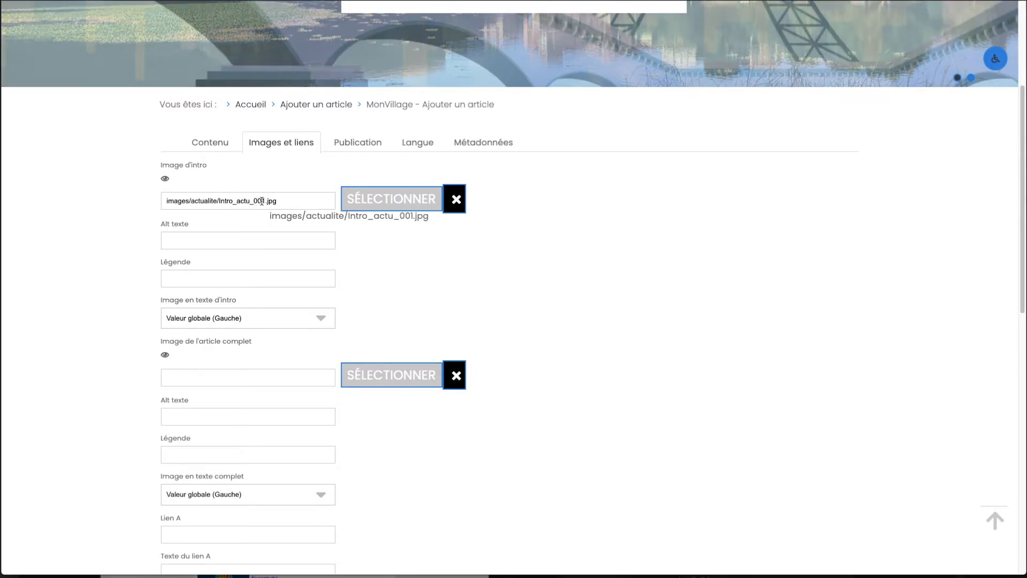
pyautogui.moveTo(165, 179)
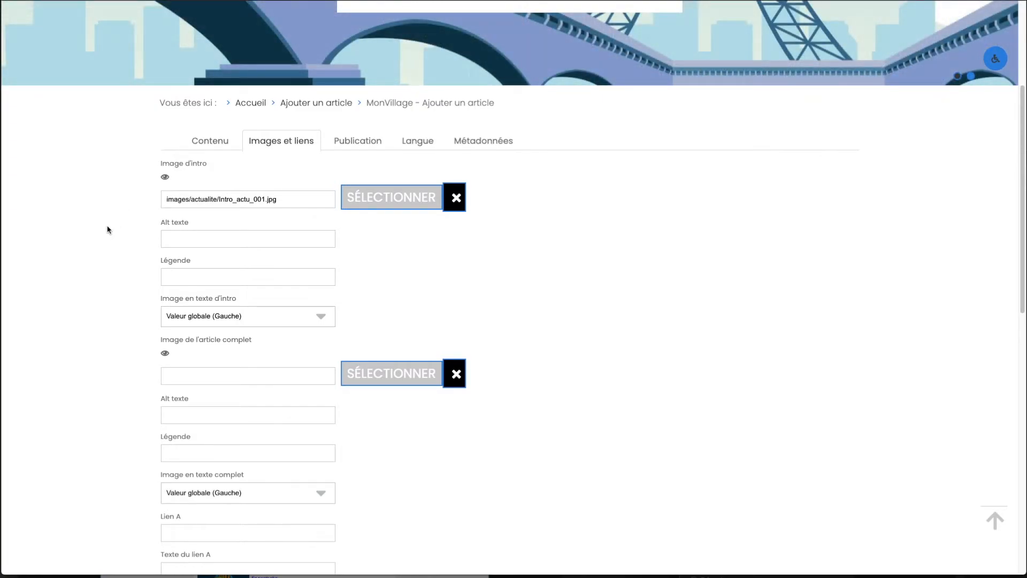
pyautogui.moveTo(190, 348)
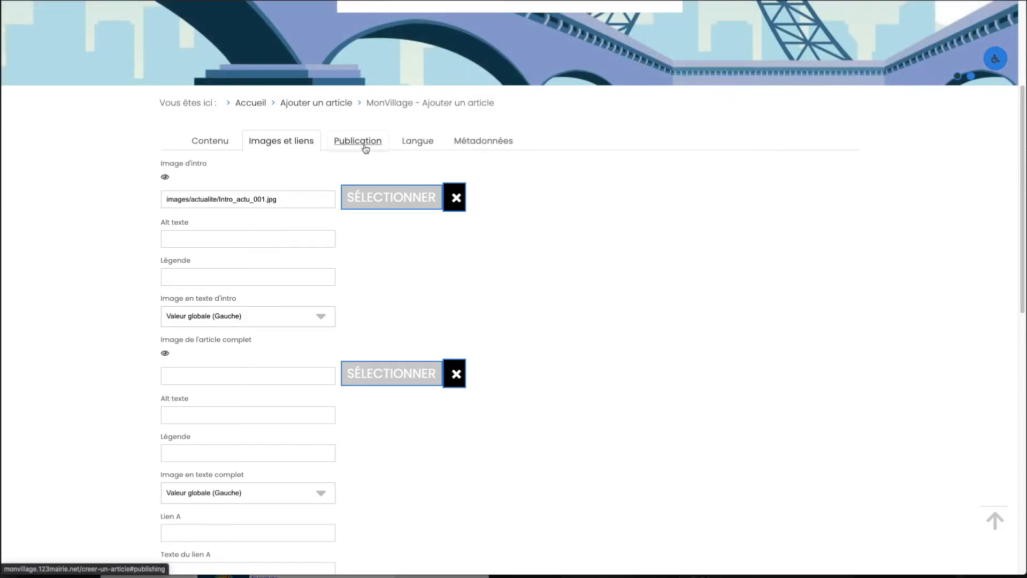
# Set the article's publication category to Actualités and save the article.
pyautogui.click(356, 143)
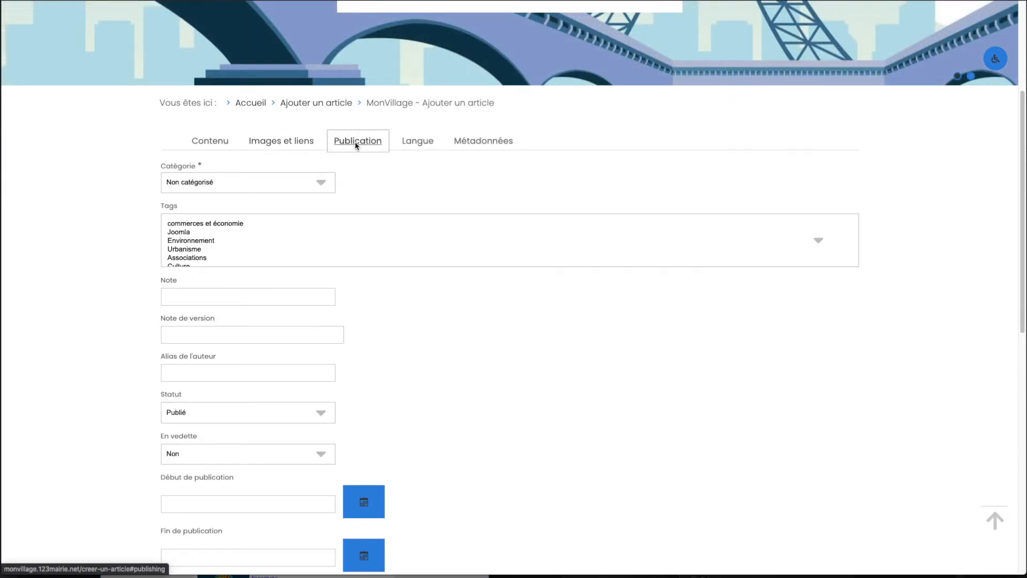
pyautogui.click(323, 180)
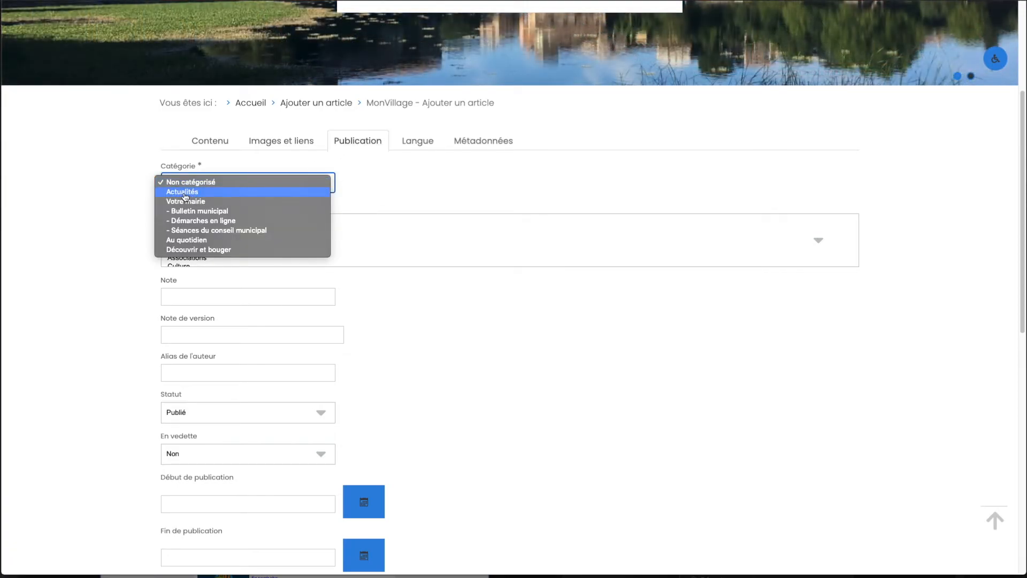
pyautogui.click(179, 193)
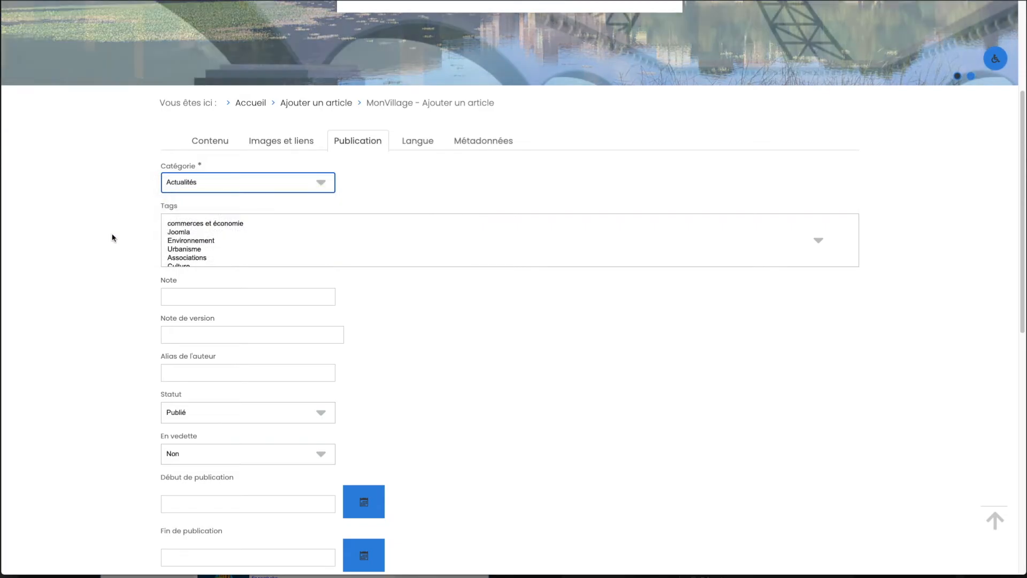
pyautogui.scroll(-5, 112, 236)
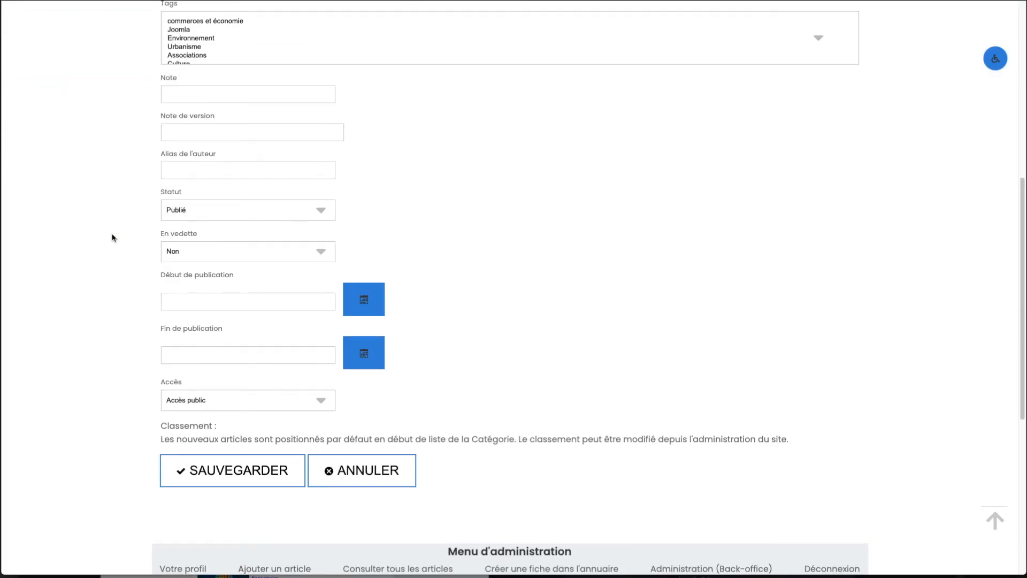
pyautogui.click(226, 467)
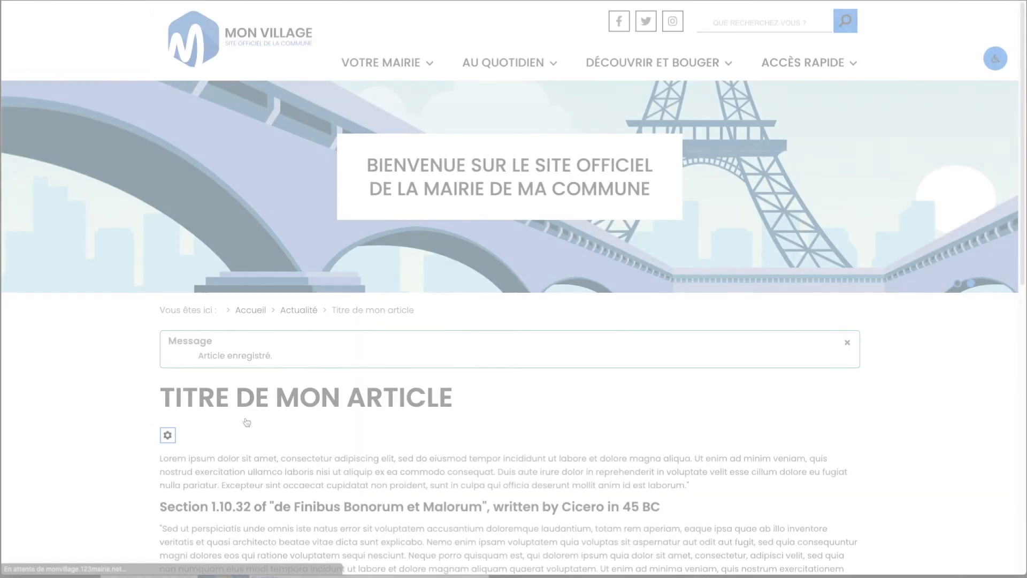
# Check the saved article, then view its entry in the Actualité section of the home page.
pyautogui.scroll(-1, 246, 422)
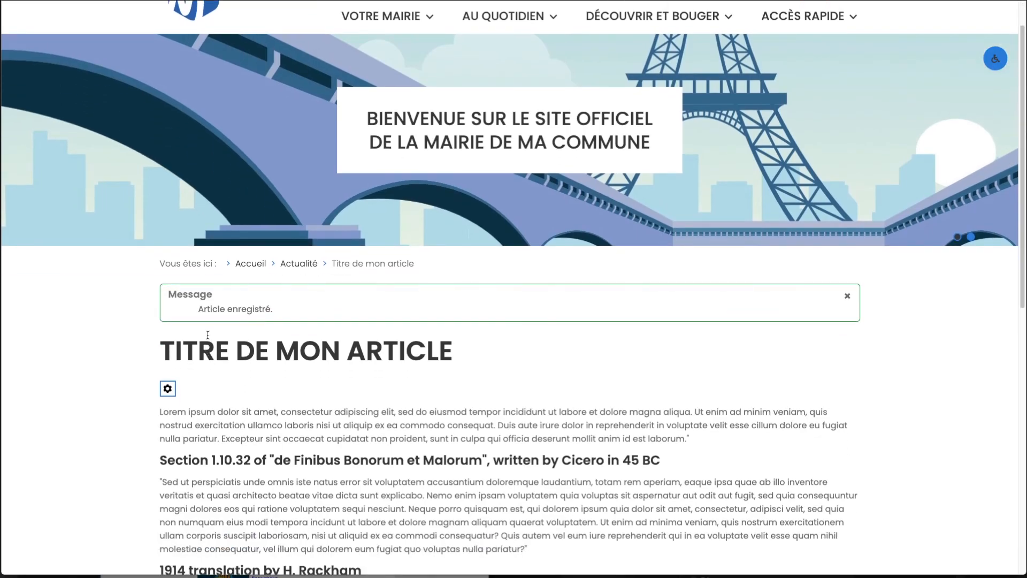
pyautogui.click(250, 264)
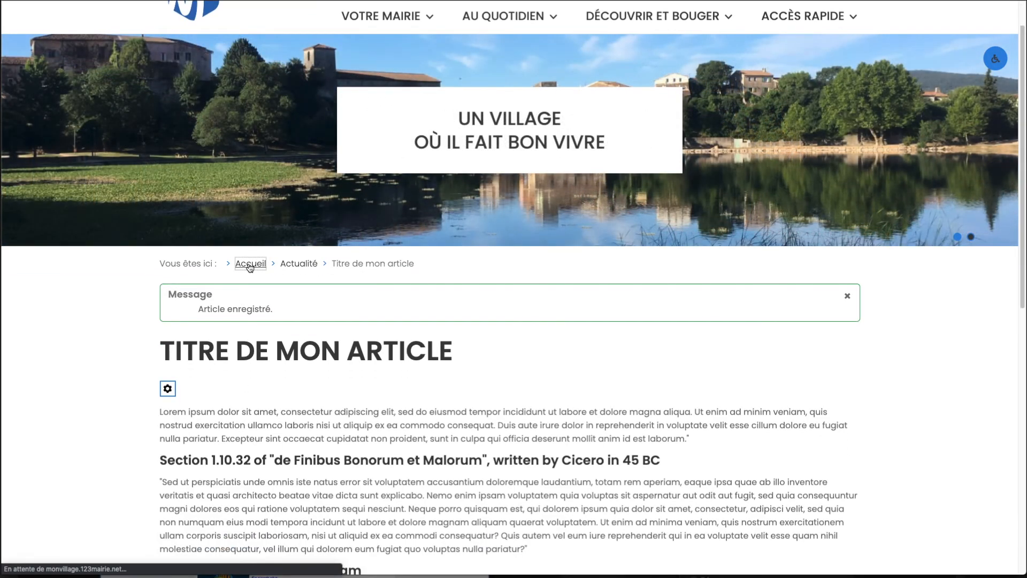
pyautogui.scroll(-5, 176, 367)
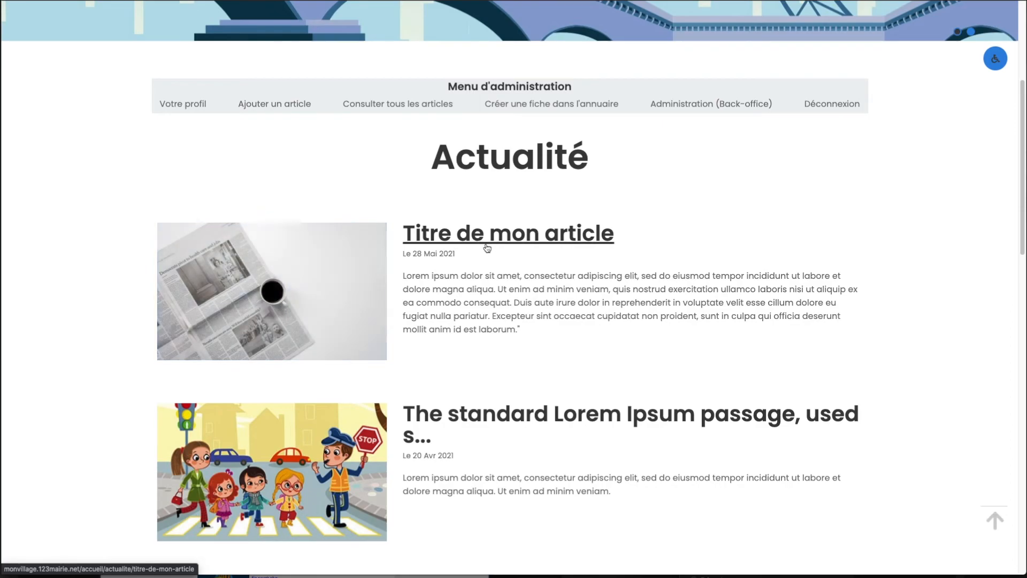